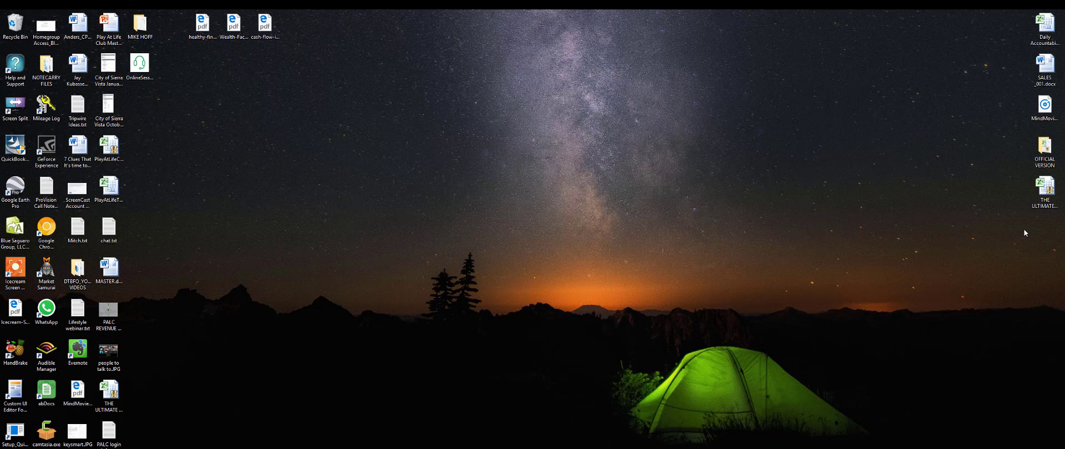
# Step: Open THE ULTIMATE DEA PROFIT MAXIMIZER workbook from the desktop, acknowledge its disclaimer and maximize the window
pyautogui.doubleClick(1043, 199)
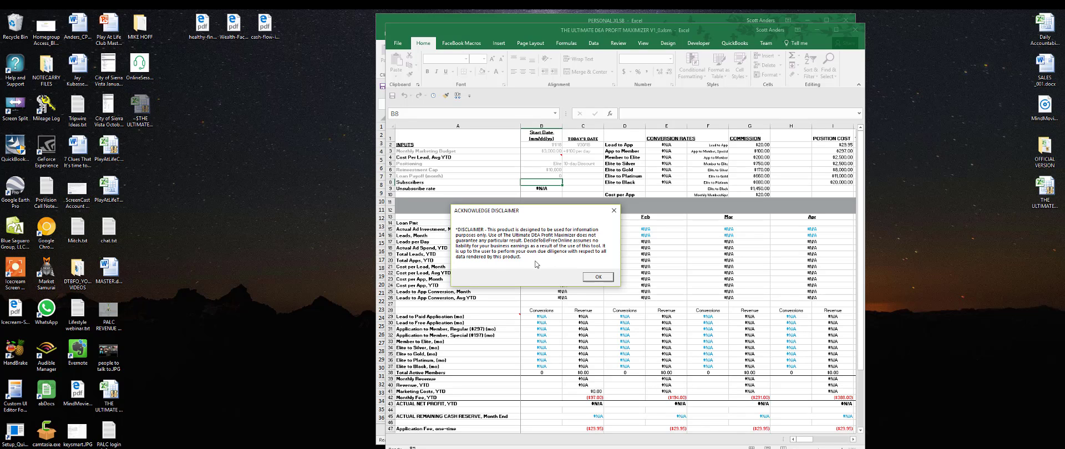
pyautogui.click(602, 280)
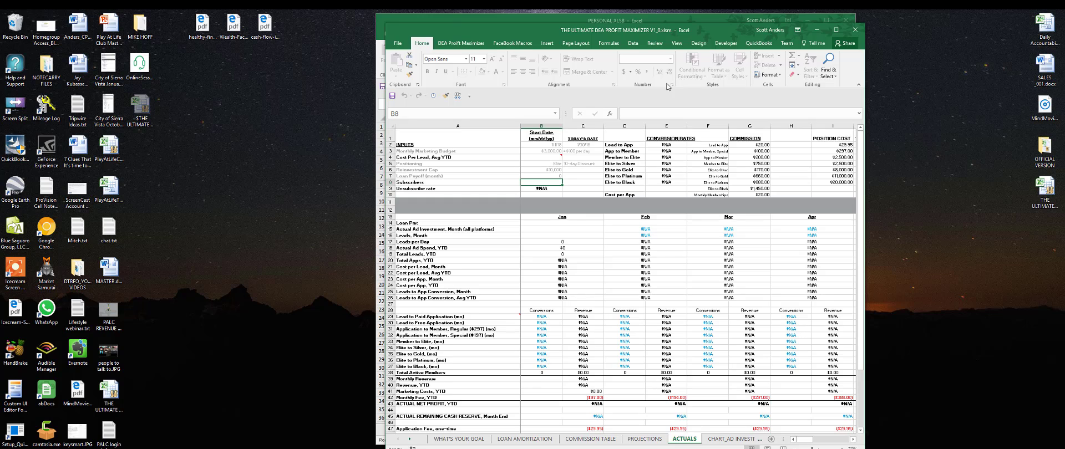
pyautogui.click(838, 31)
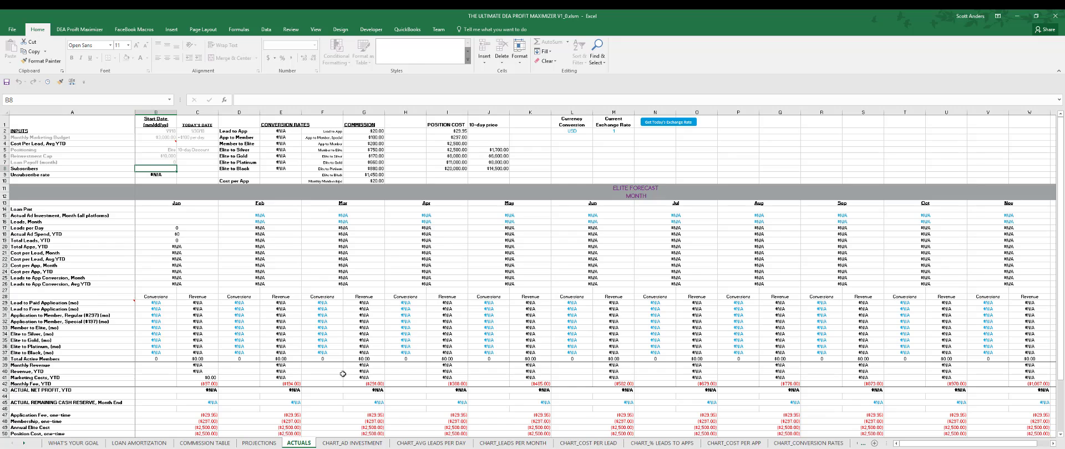
# Step: Compare the layouts of the PROJECTIONS and ACTUALS sheets, ending on PROJECTIONS
pyautogui.click(260, 443)
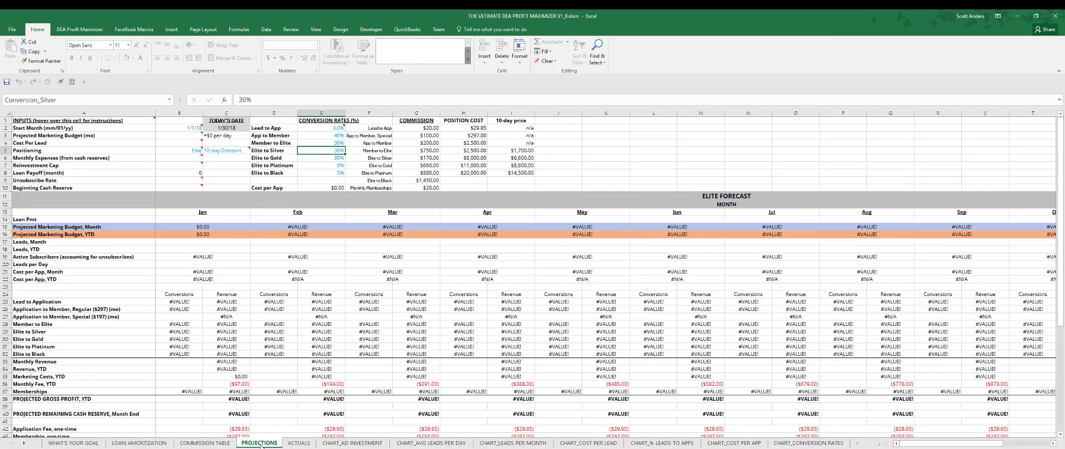
pyautogui.click(299, 444)
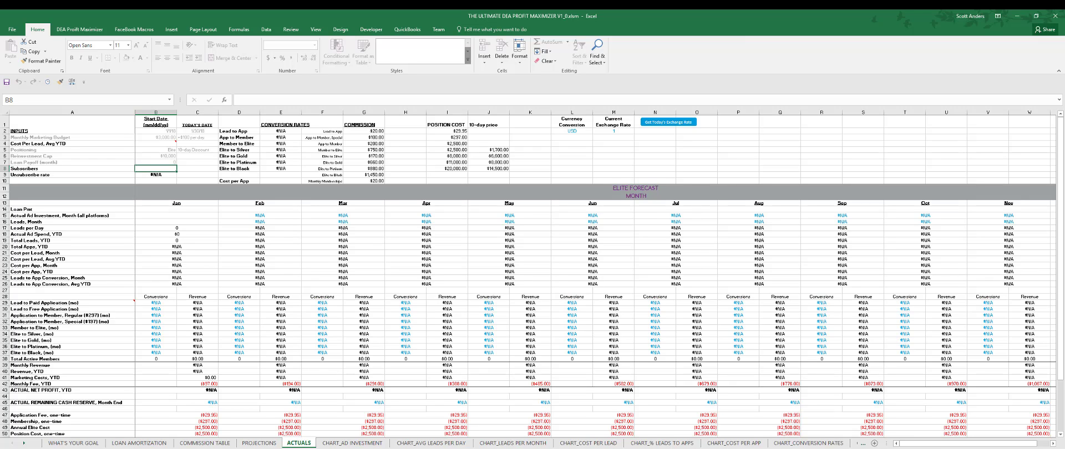
pyautogui.click(259, 443)
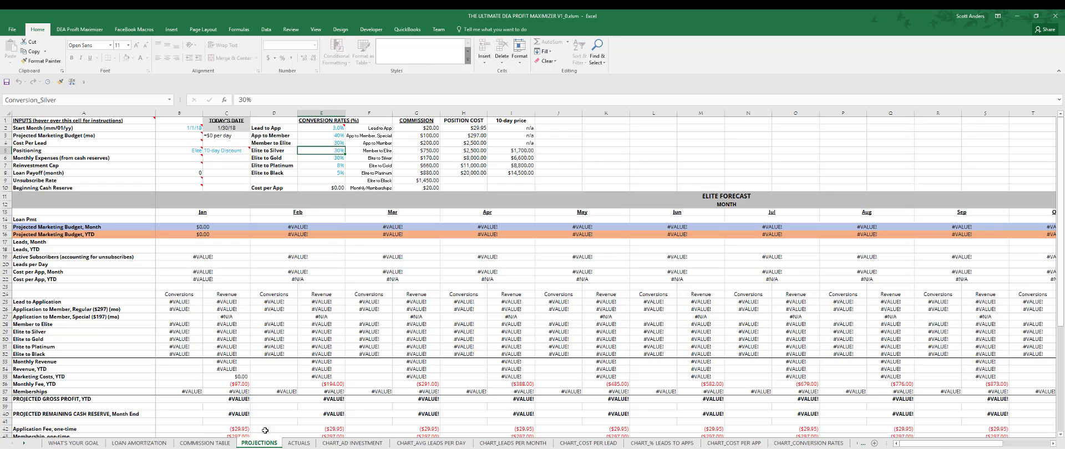
# Step: Set the Start Month on the PROJECTIONS sheet to 2/1/2018 and accept the date reset
pyautogui.click(186, 130)
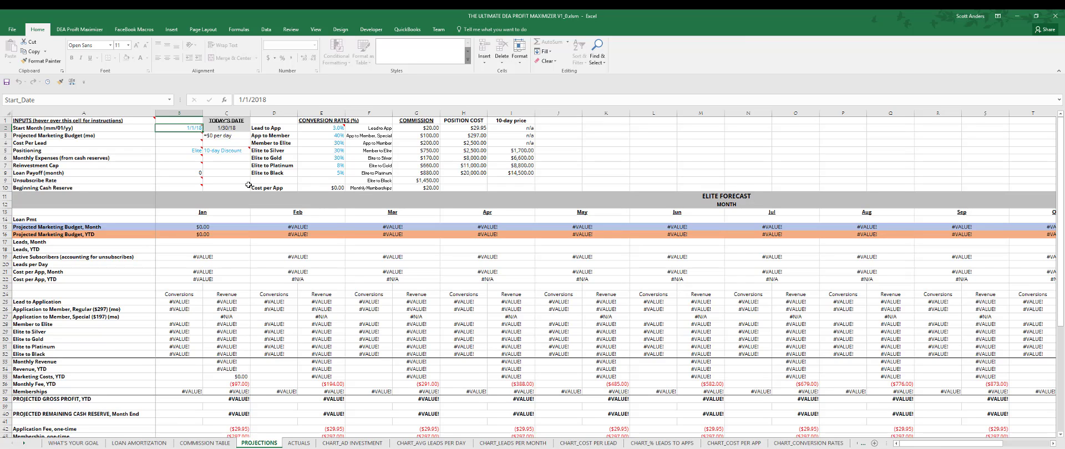
pyautogui.write('2')
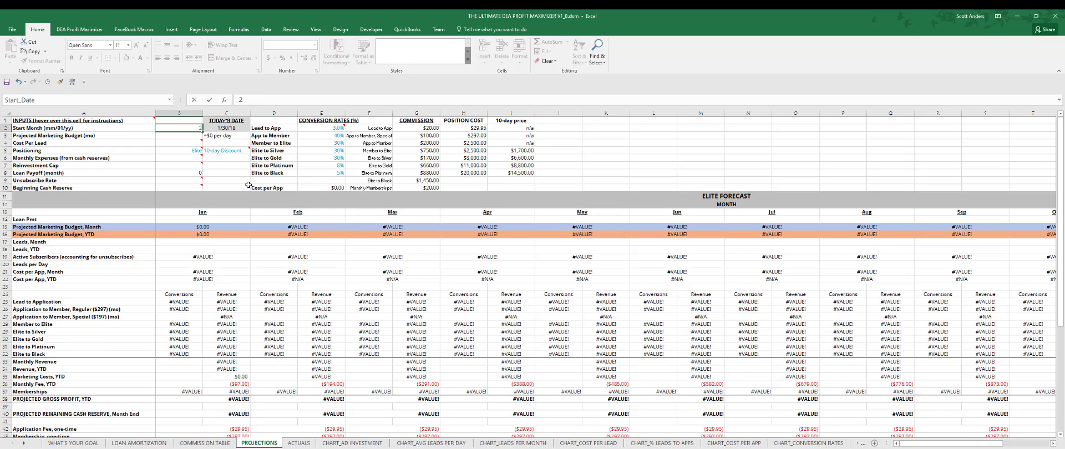
pyautogui.write('/1/2018')
pyautogui.press('Return')
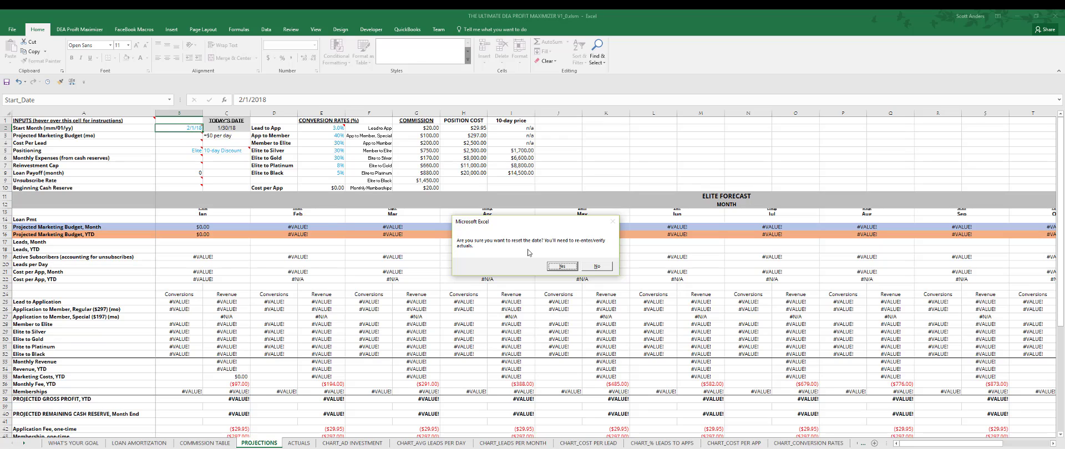
pyautogui.click(562, 267)
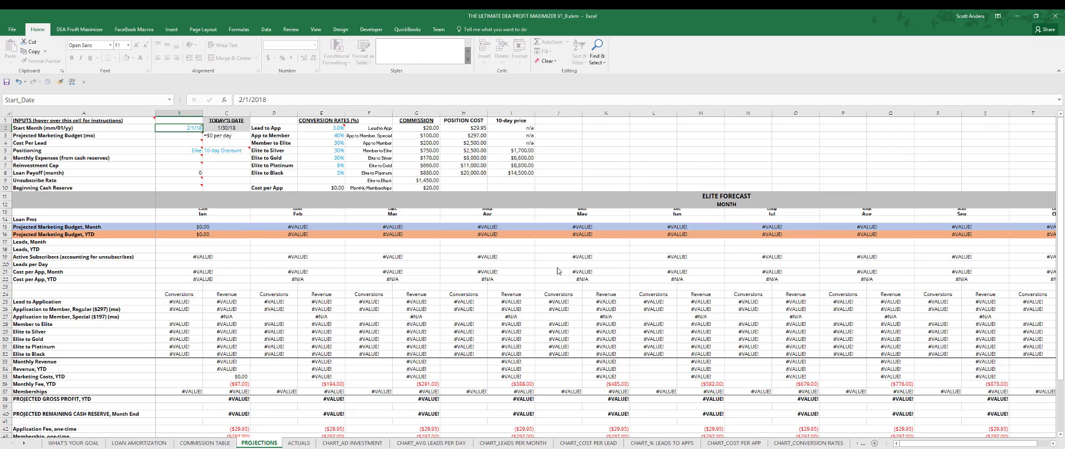
# Step: Check the forecast month headings on the ACTUALS sheet and return to PROJECTIONS
pyautogui.hotkey('ctrl', 'pagedown')
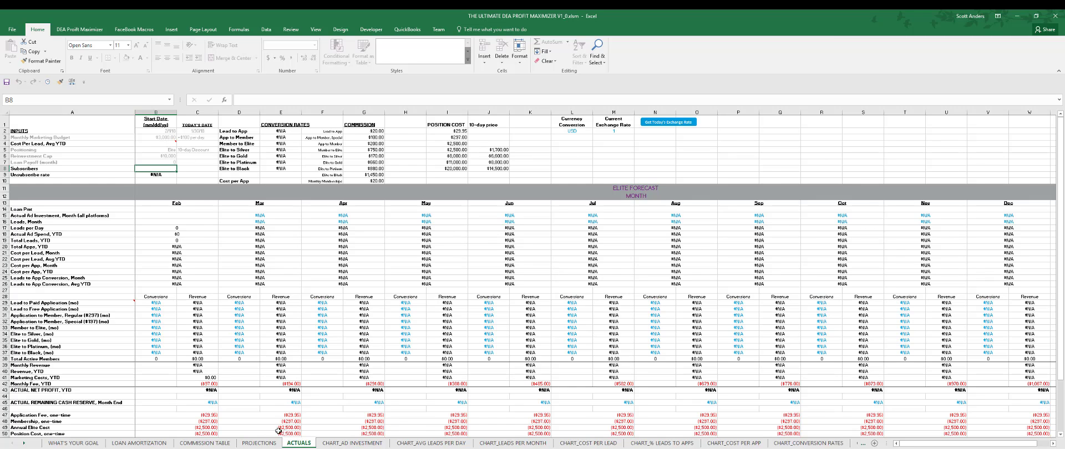
pyautogui.click(265, 444)
pyautogui.click(298, 443)
pyautogui.click(258, 443)
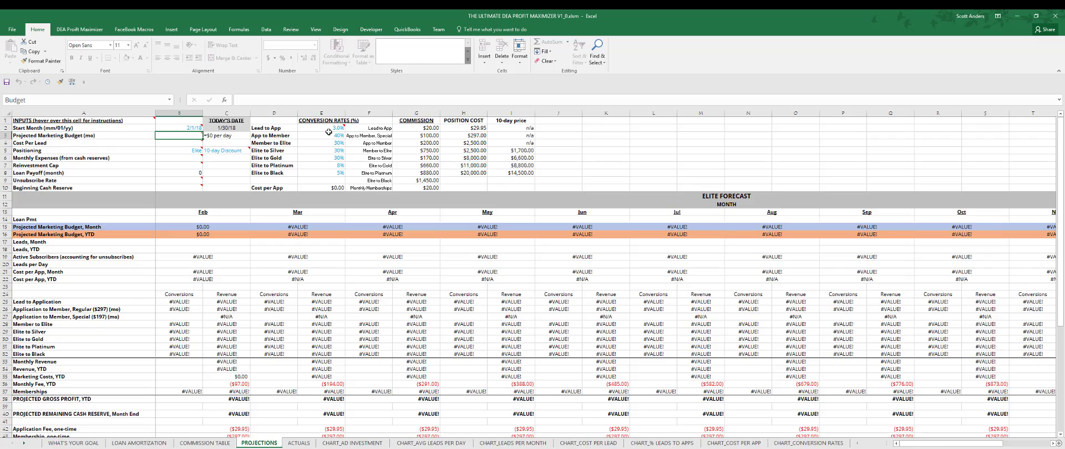
# Step: Read the instruction note attached to the 10-day Discount cell in the Positioning row
pyautogui.moveTo(329, 131)
pyautogui.moveTo(241, 151)
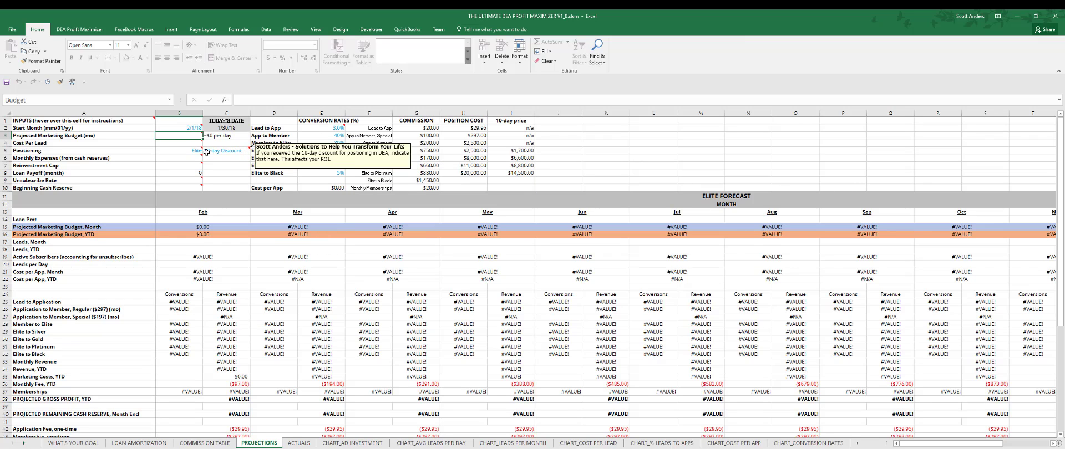
pyautogui.moveTo(198, 151)
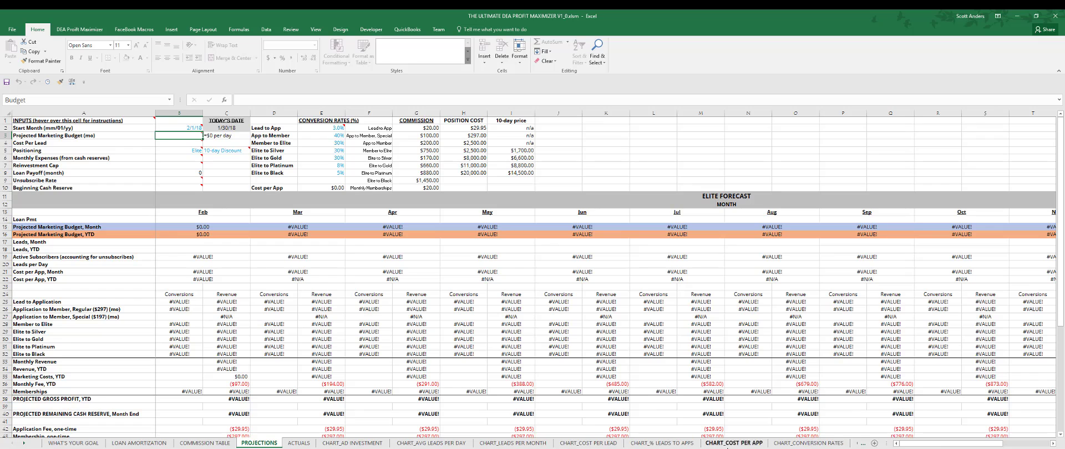
# Step: Bring up the full list of the workbook's sheets and activate WHAT'S YOUR GOAL
pyautogui.rightClick(21, 446)
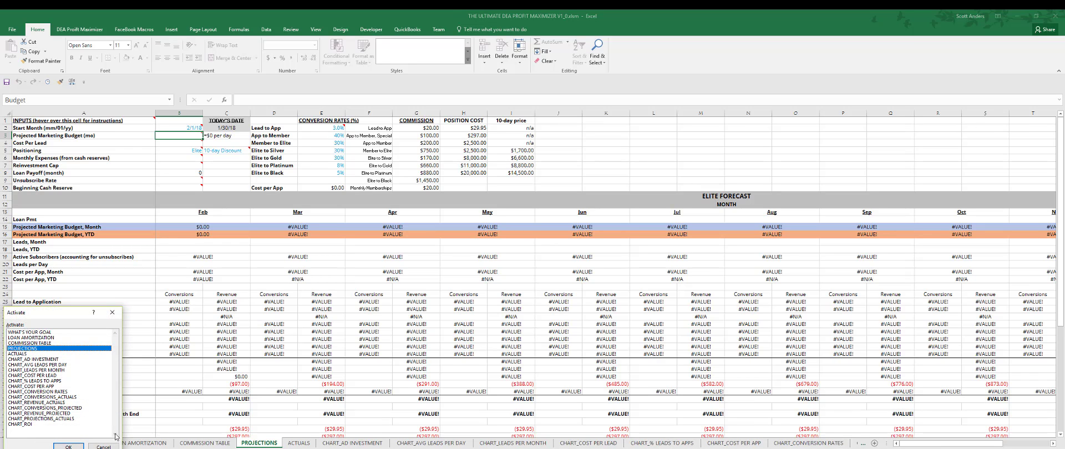
pyautogui.press('Escape')
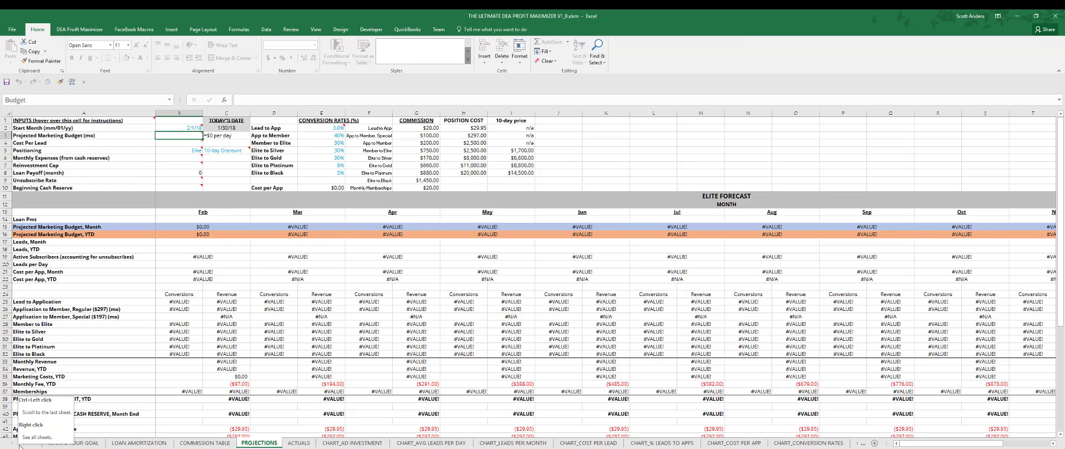
pyautogui.rightClick(19, 446)
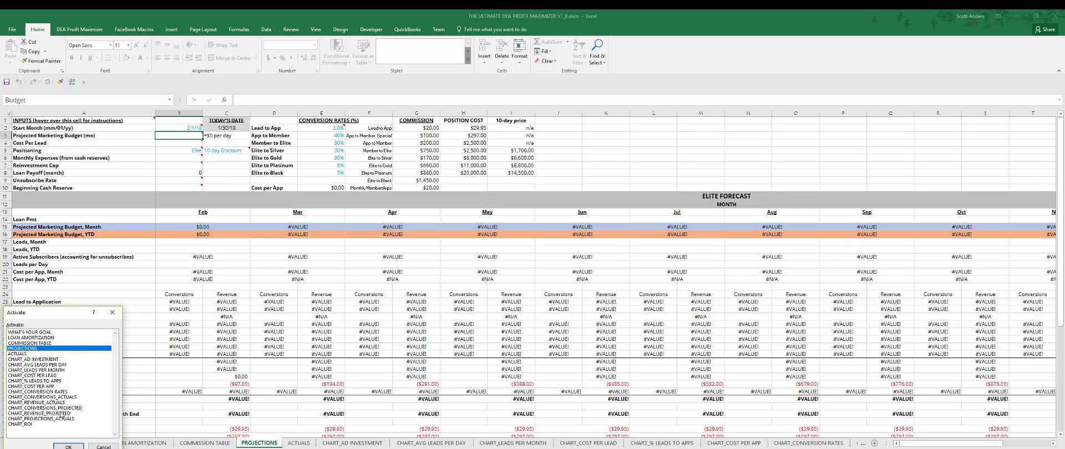
pyautogui.click(36, 333)
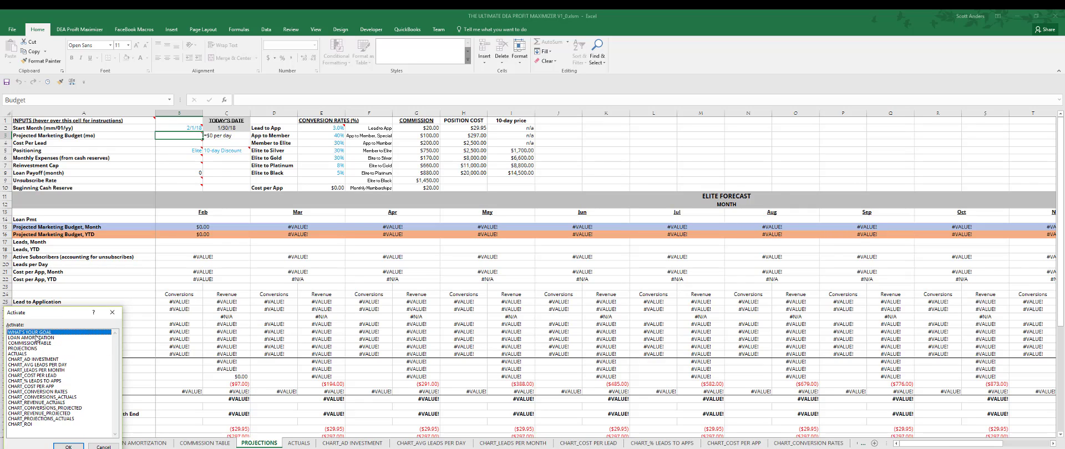
pyautogui.click(67, 442)
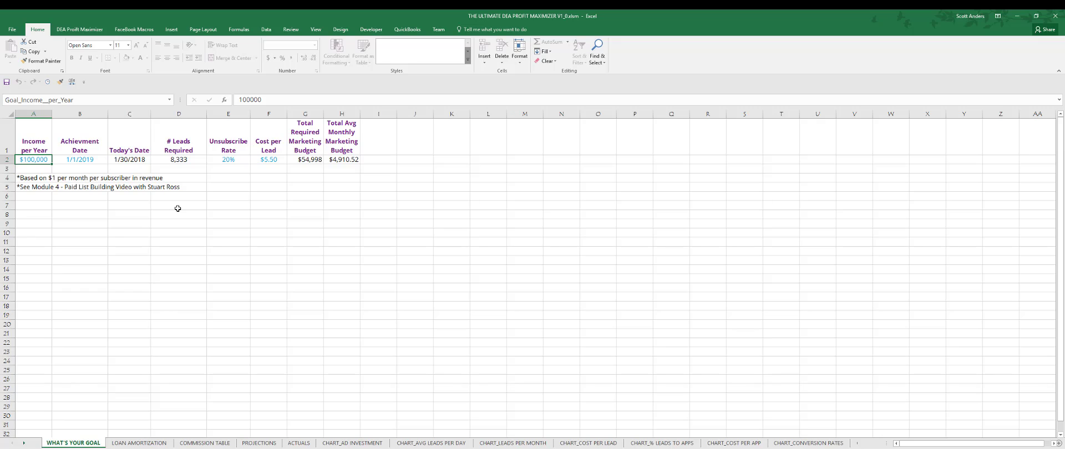
# Step: Set the Income per Year goal to 200000 and enter 2/12019 as the achievement date
pyautogui.write('2000')
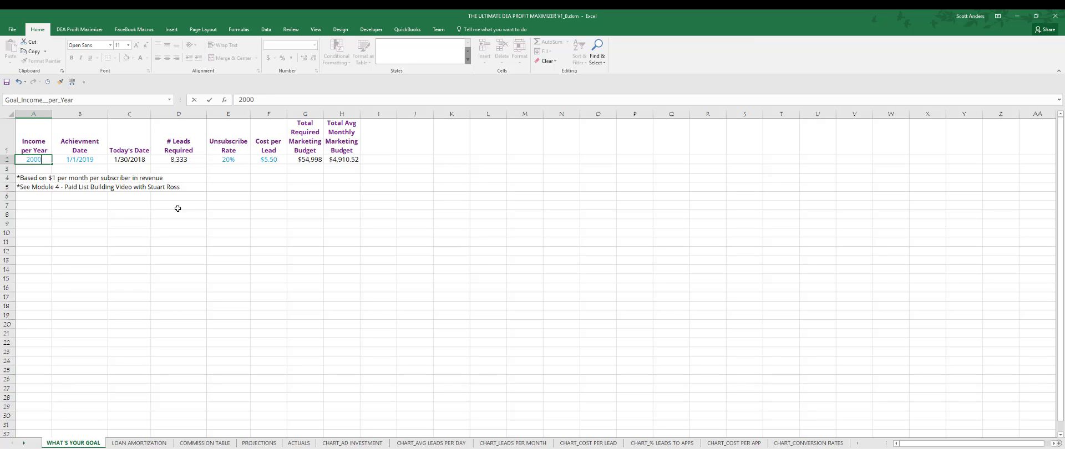
pyautogui.write('00')
pyautogui.press('Tab')
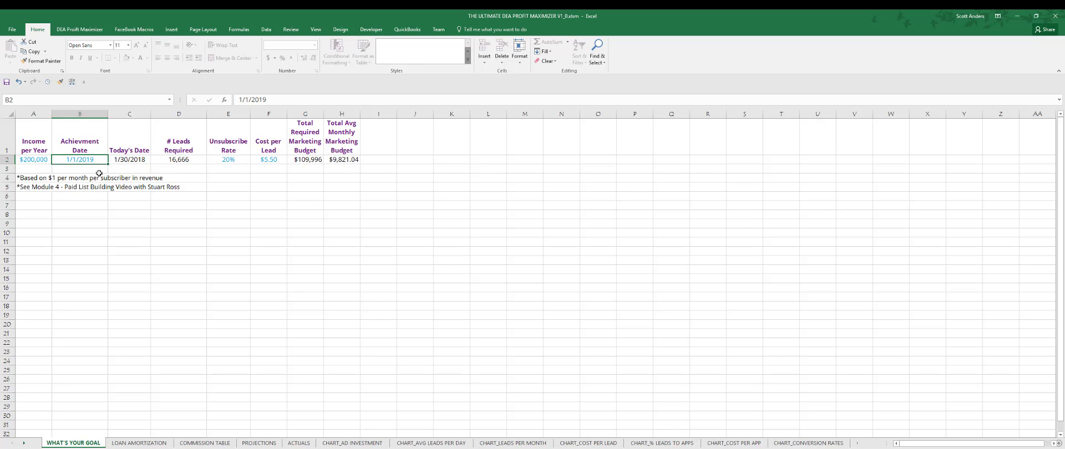
pyautogui.write('2/')
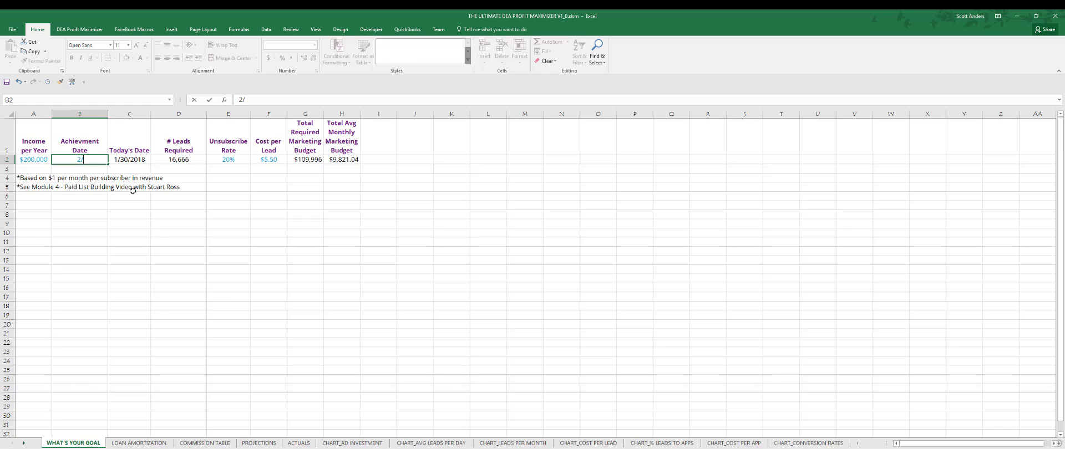
pyautogui.write('12019')
pyautogui.press('Tab')
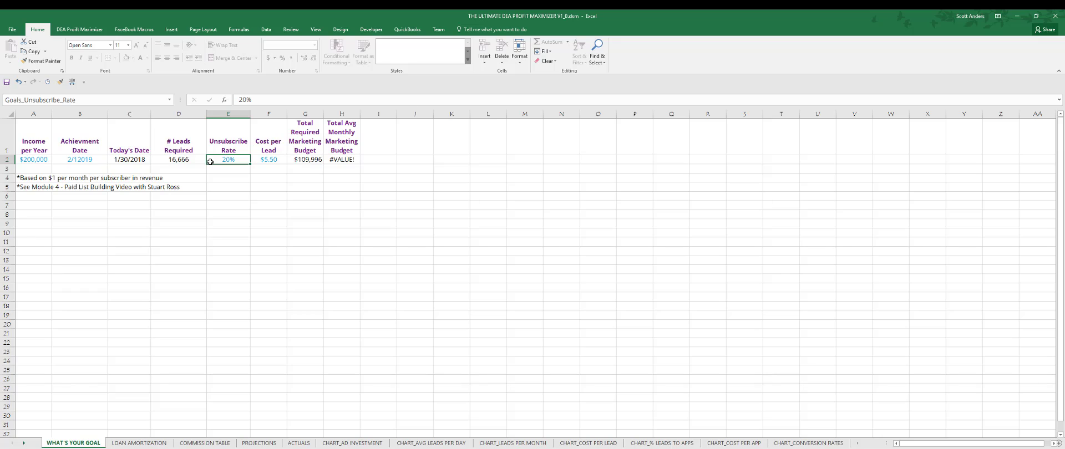
# Step: Set the Cost per Lead on the goal sheet to 6.50
pyautogui.press('Right')
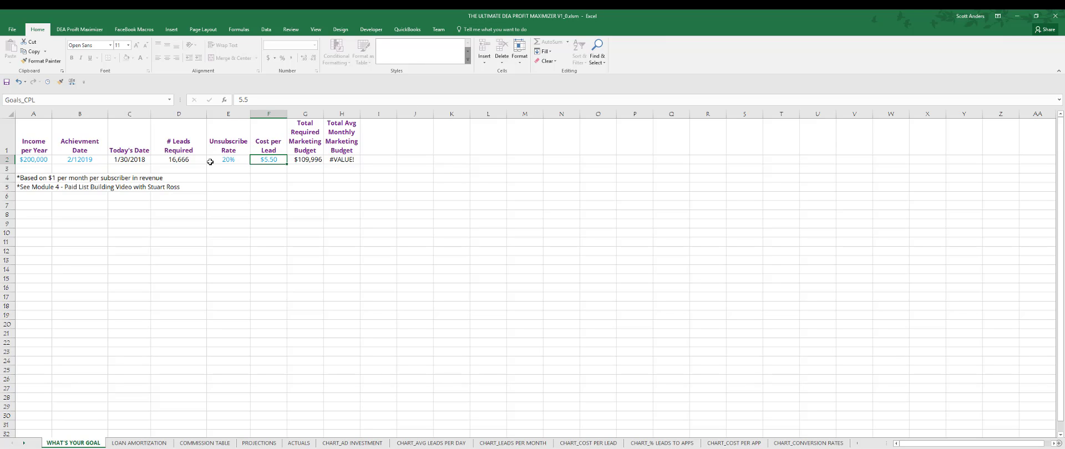
pyautogui.write('6.50')
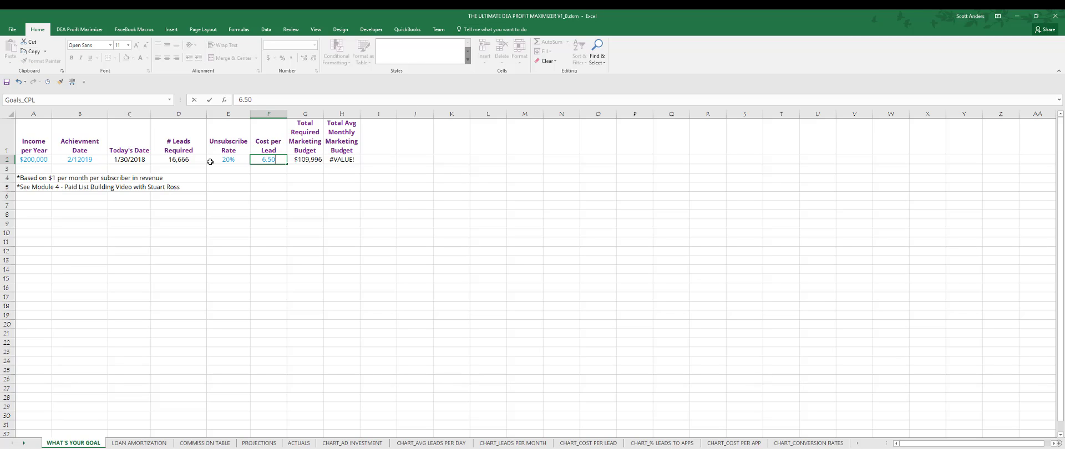
pyautogui.press('Return')
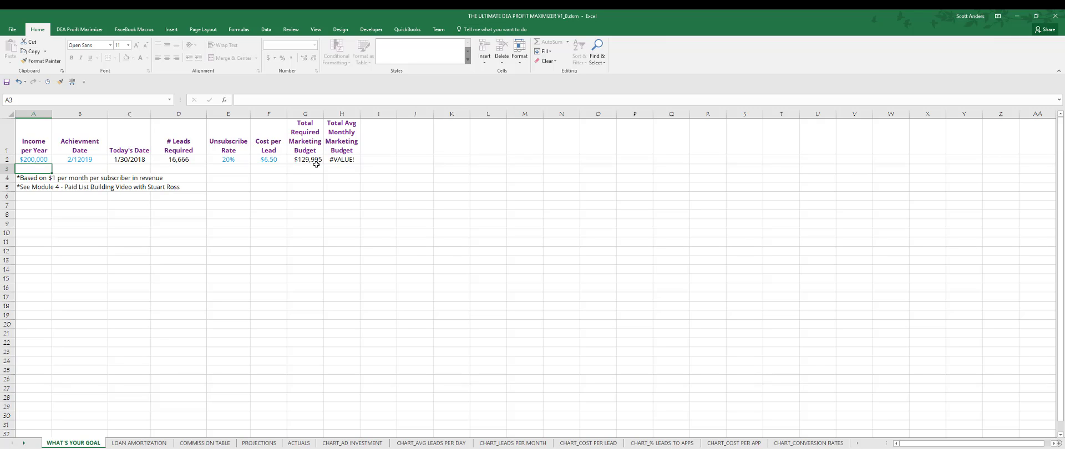
pyautogui.press('Right')
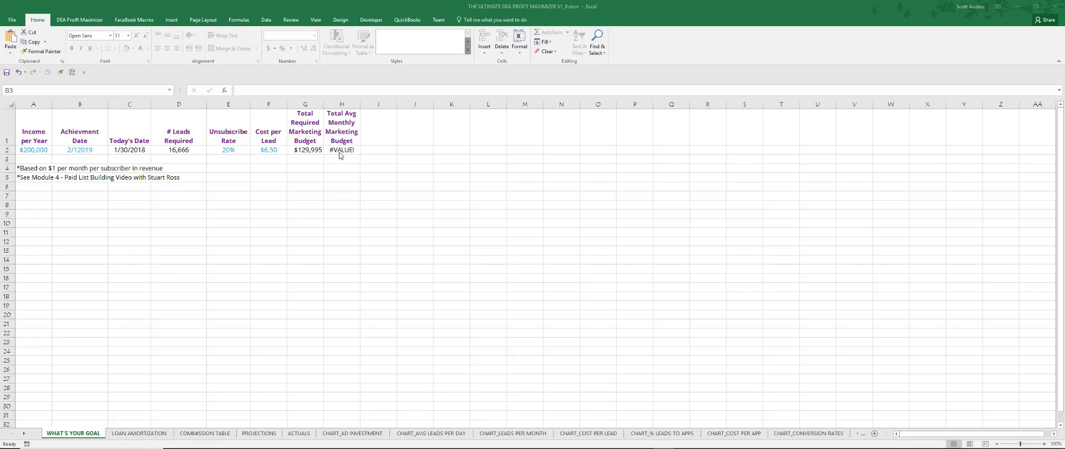
# Step: Correct the achievement date to 2/1/2019 and inspect the Total Required Marketing Budget cell
pyautogui.doubleClick(79, 150)
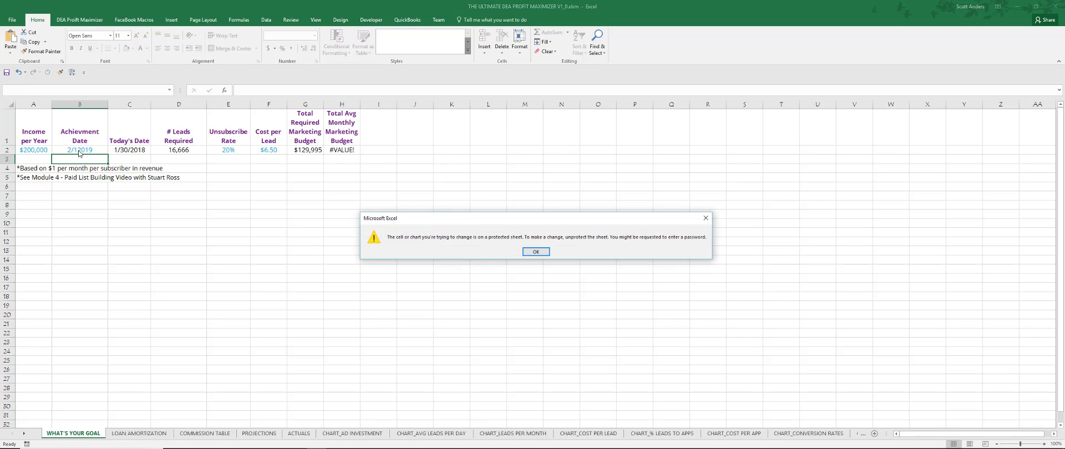
pyautogui.click(535, 251)
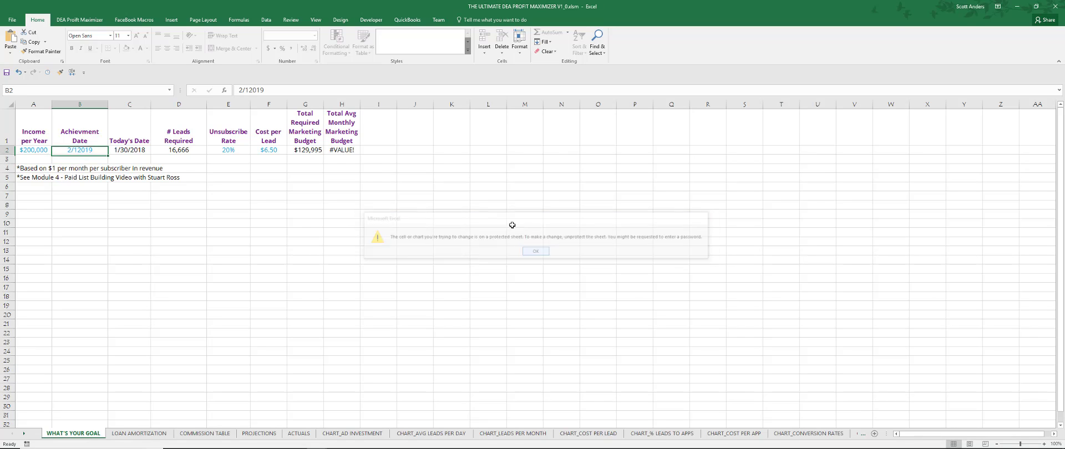
pyautogui.doubleClick(77, 150)
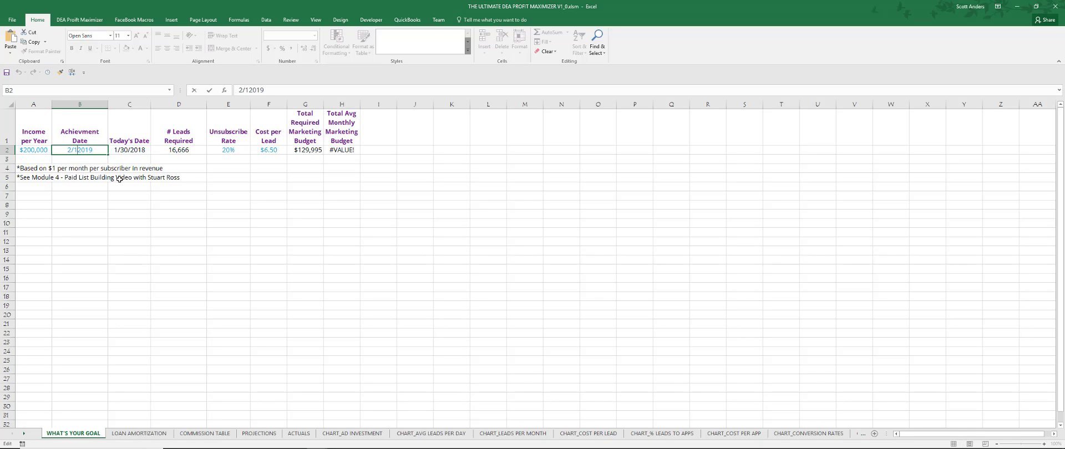
pyautogui.write('/')
pyautogui.press('Return')
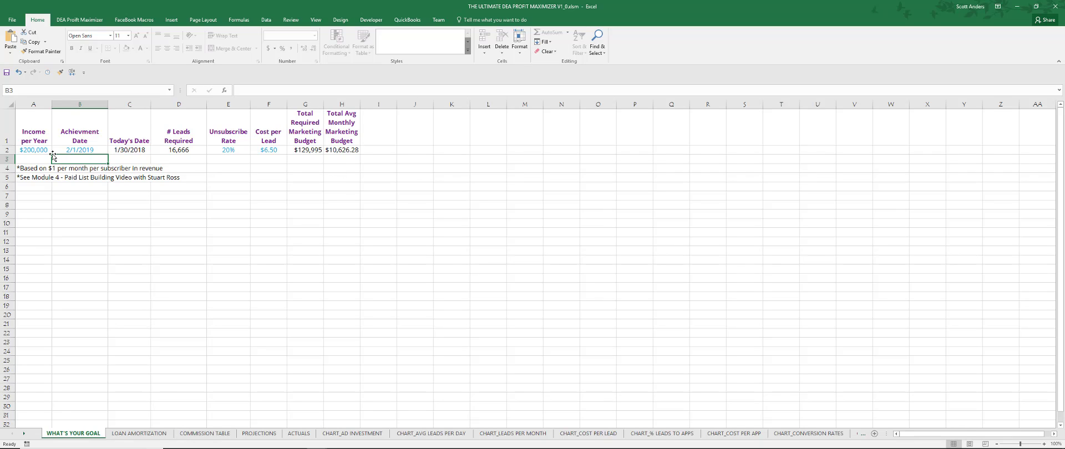
pyautogui.click(292, 151)
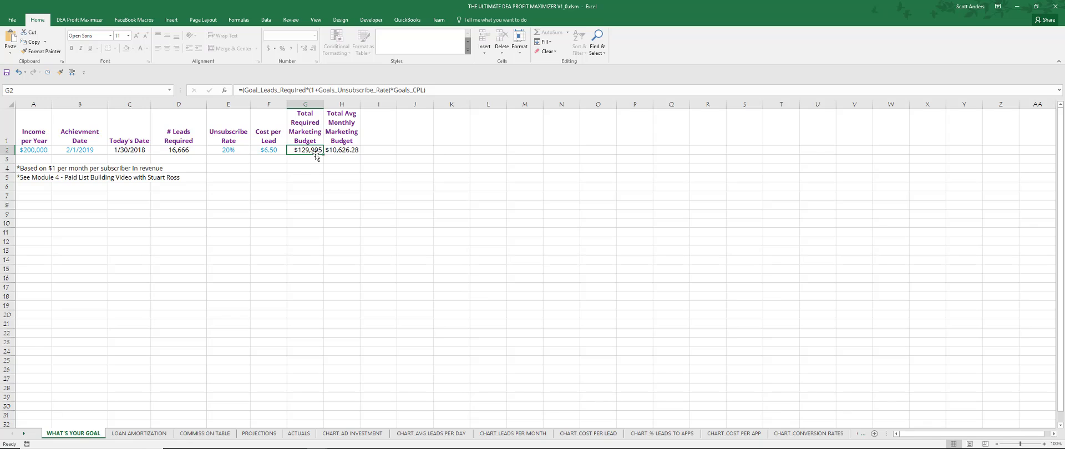
# Step: View the LOAN AMORTIZATION sheet and switch the COMMISSION TABLE sheet's product pricing to 10-day Discount Price
pyautogui.click(133, 434)
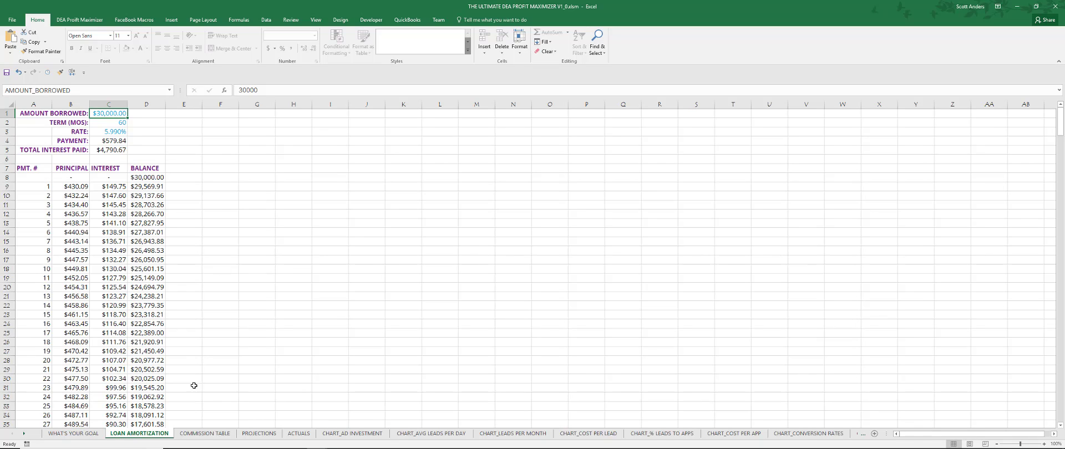
pyautogui.click(212, 435)
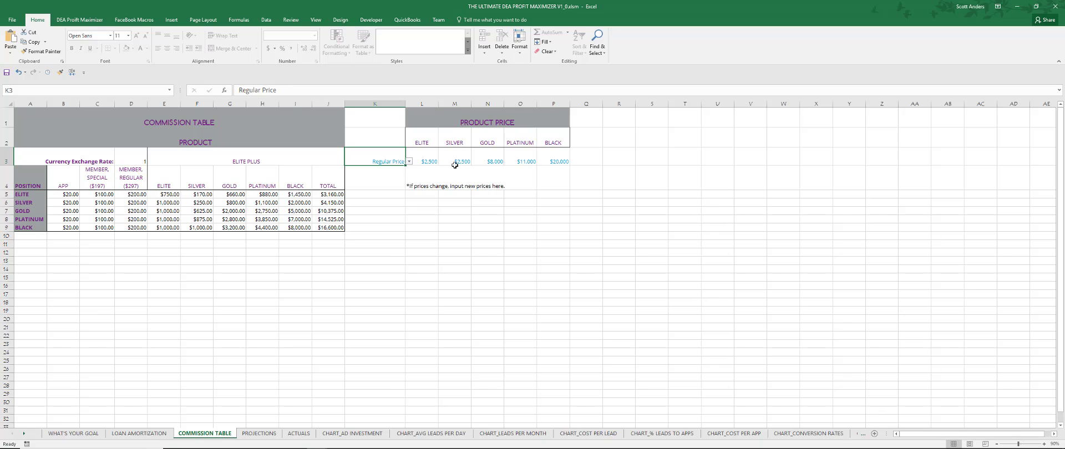
pyautogui.click(409, 162)
pyautogui.click(390, 175)
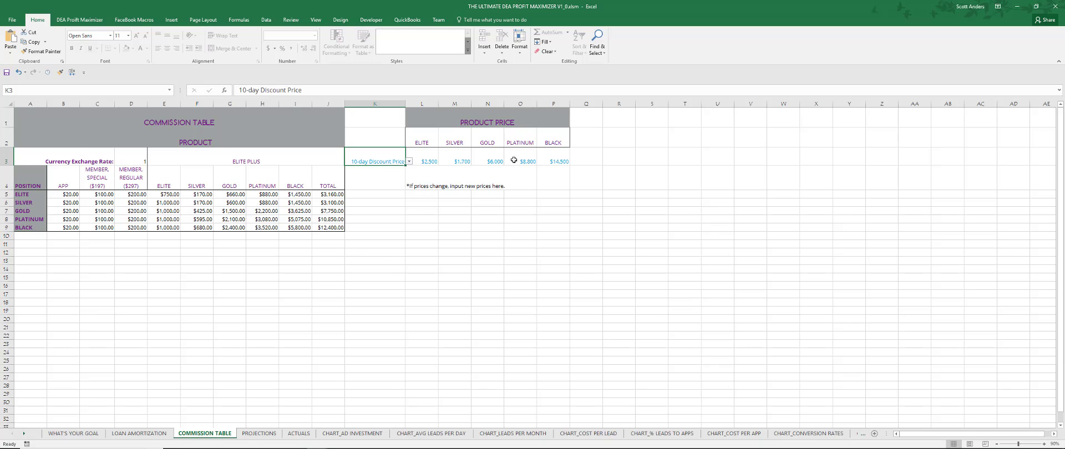
# Step: Switch the COMMISSION TABLE product pricing to Regular Price and back to 10-day Discount Price
pyautogui.click(409, 161)
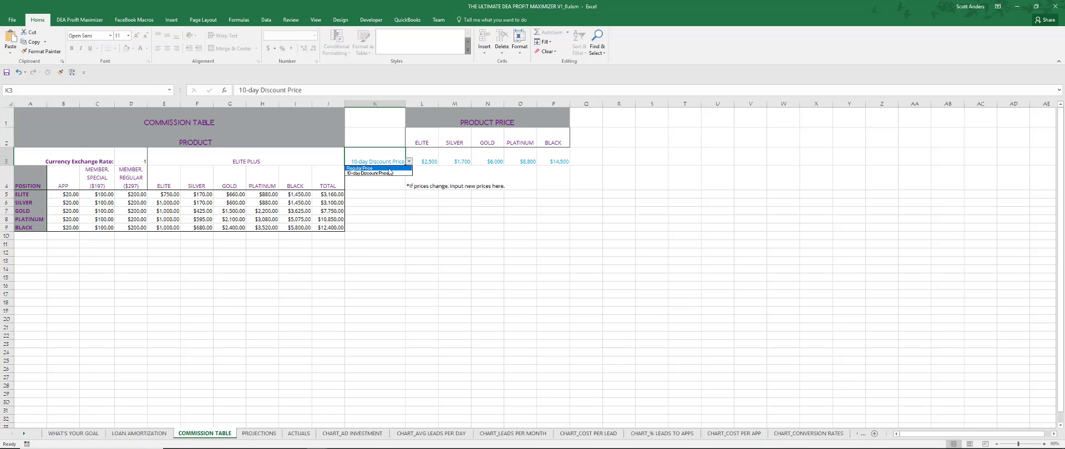
pyautogui.click(389, 168)
pyautogui.click(410, 161)
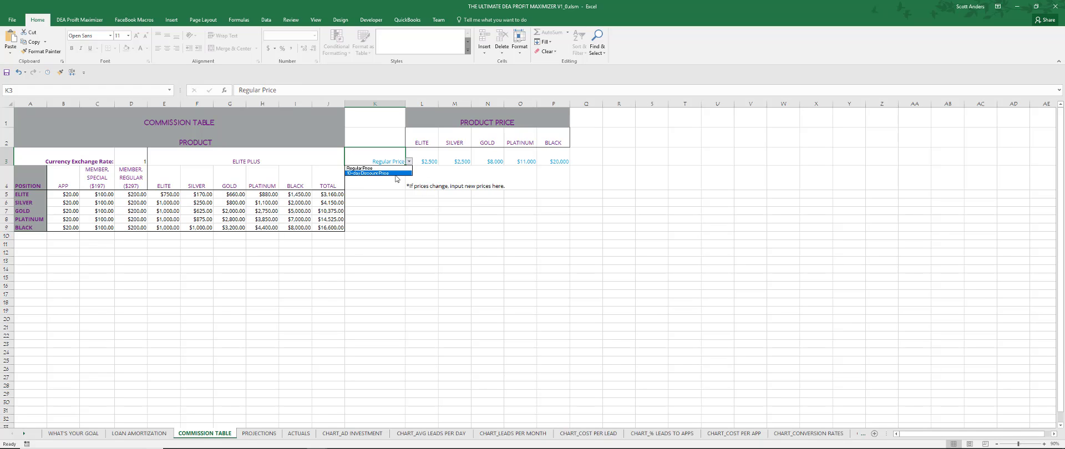
pyautogui.click(395, 174)
# Step: Open the PROJECTIONS sheet and read the input notes for Projected Marketing Budget and Cost Per Lead
pyautogui.click(259, 433)
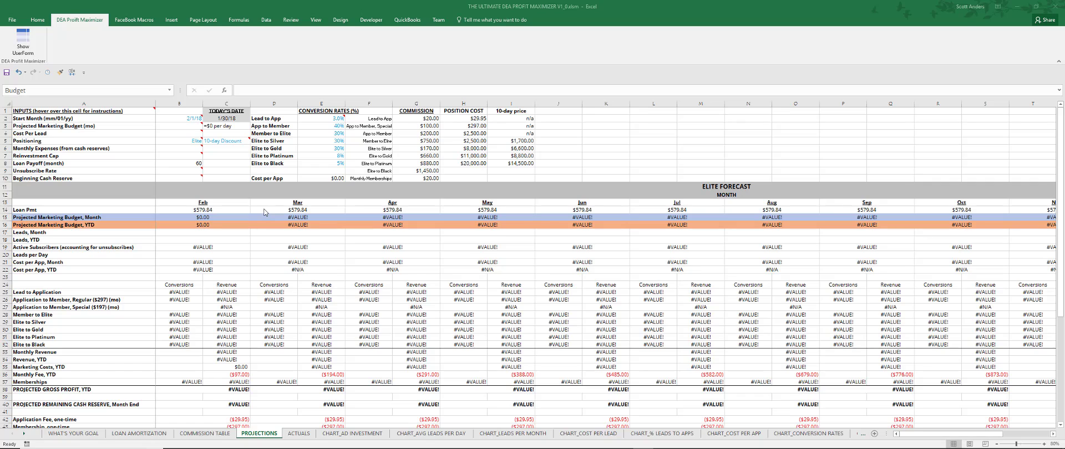
pyautogui.click(199, 128)
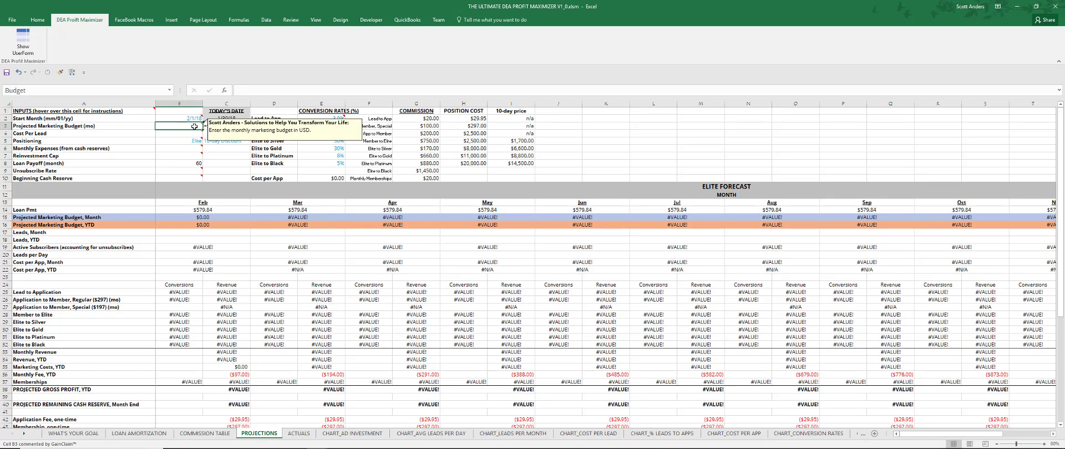
pyautogui.moveTo(195, 137)
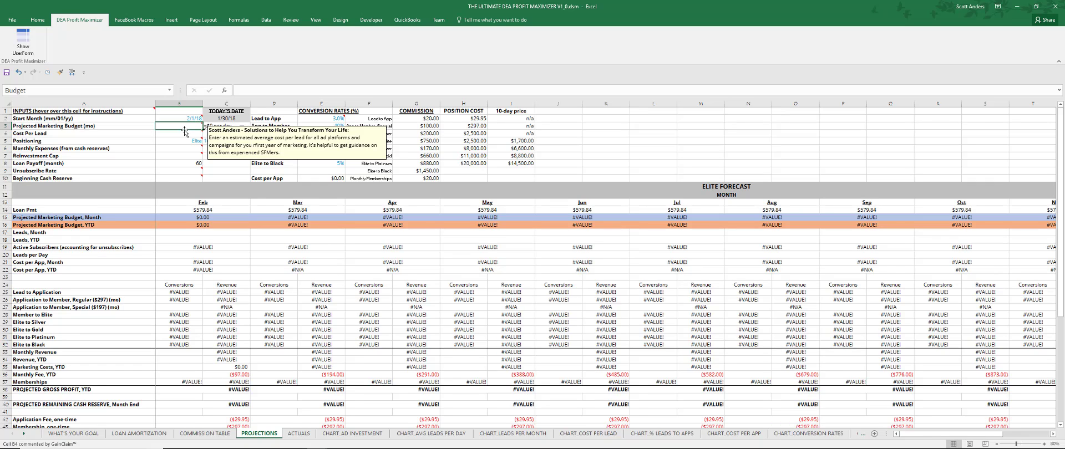
# Step: Open the Adjust Your Numbers form, show its Projections settings and place it beside the input cells
pyautogui.click(25, 47)
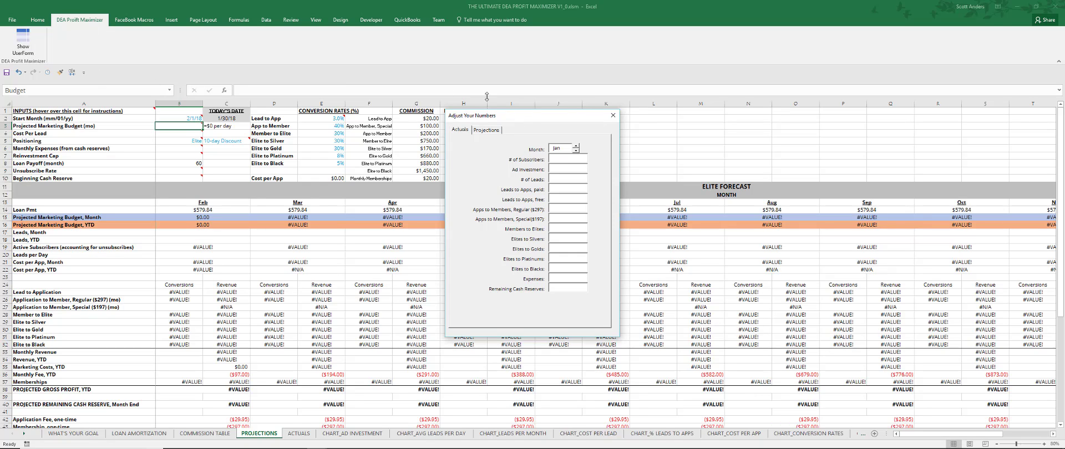
pyautogui.click(614, 116)
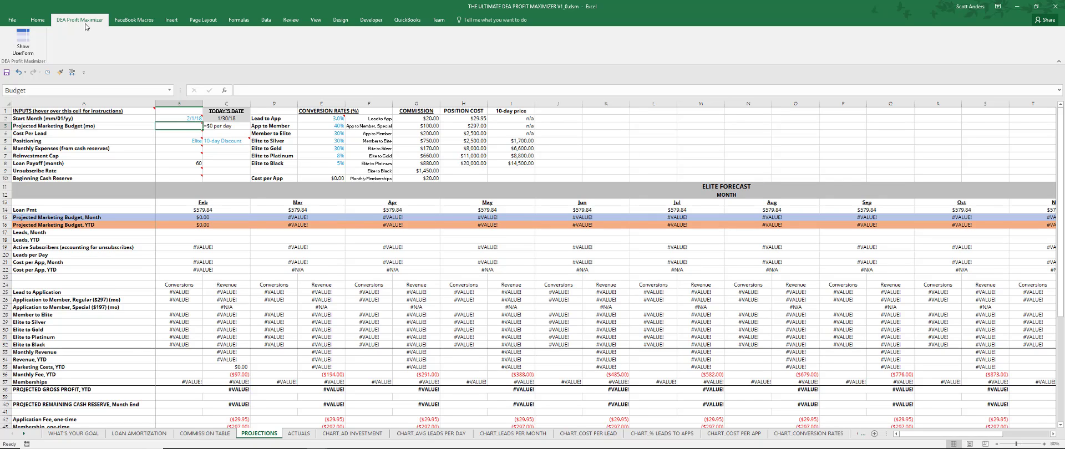
pyautogui.click(27, 43)
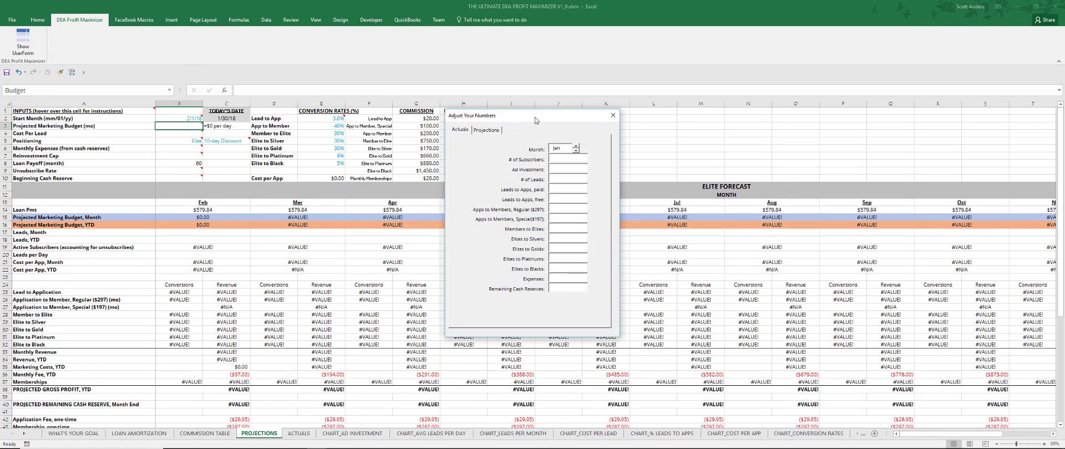
pyautogui.moveTo(538, 116); pyautogui.dragTo(649, 120)
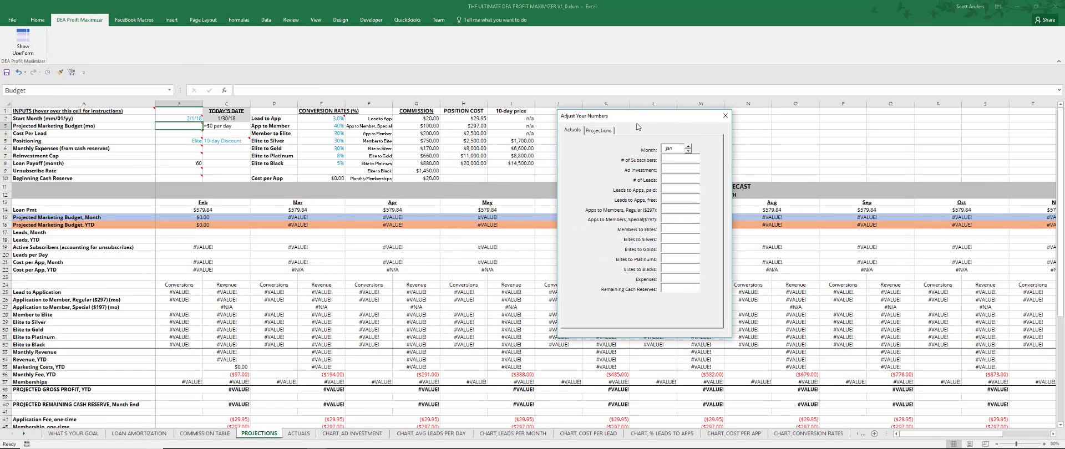
pyautogui.click(600, 134)
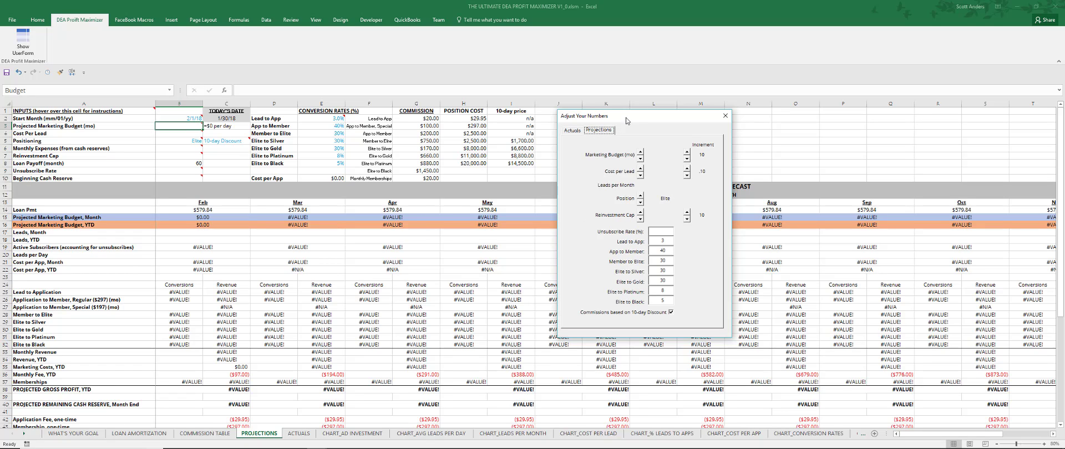
pyautogui.moveTo(633, 118); pyautogui.dragTo(333, 121)
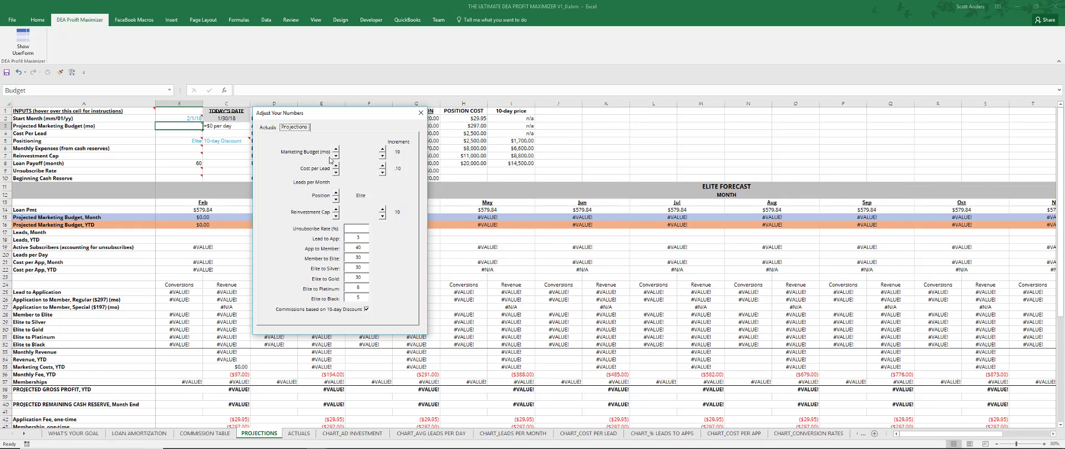
# Step: Set the marketing budget increment to 1,000 and the monthly marketing budget to $1,000
pyautogui.click(382, 149)
pyautogui.click(383, 150)
pyautogui.click(336, 149)
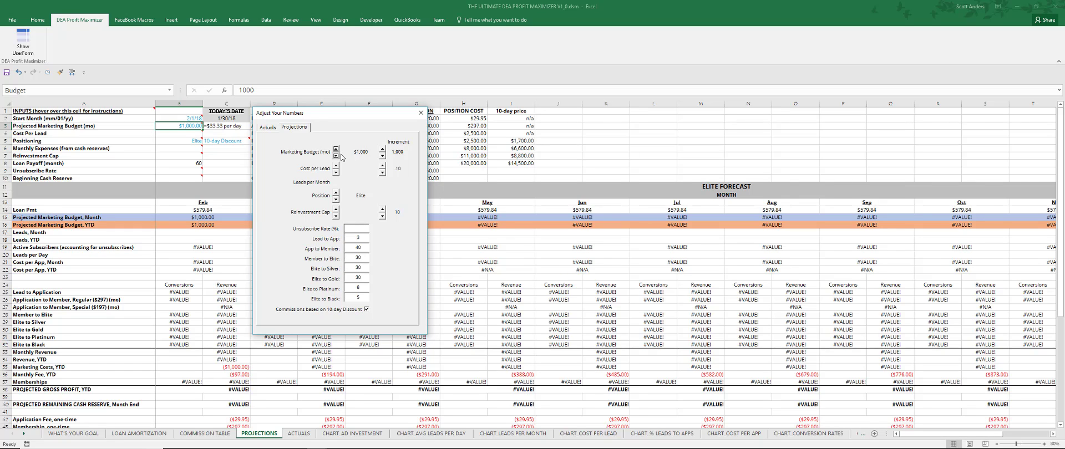
# Step: Set the cost per lead increment to 1 and the cost per lead to $7.00
pyautogui.click(383, 166)
pyautogui.click(383, 166)
pyautogui.click(383, 172)
pyautogui.click(336, 166)
pyautogui.click(336, 166)
pyautogui.click(336, 165)
pyautogui.click(336, 166)
pyautogui.click(335, 166)
pyautogui.click(336, 166)
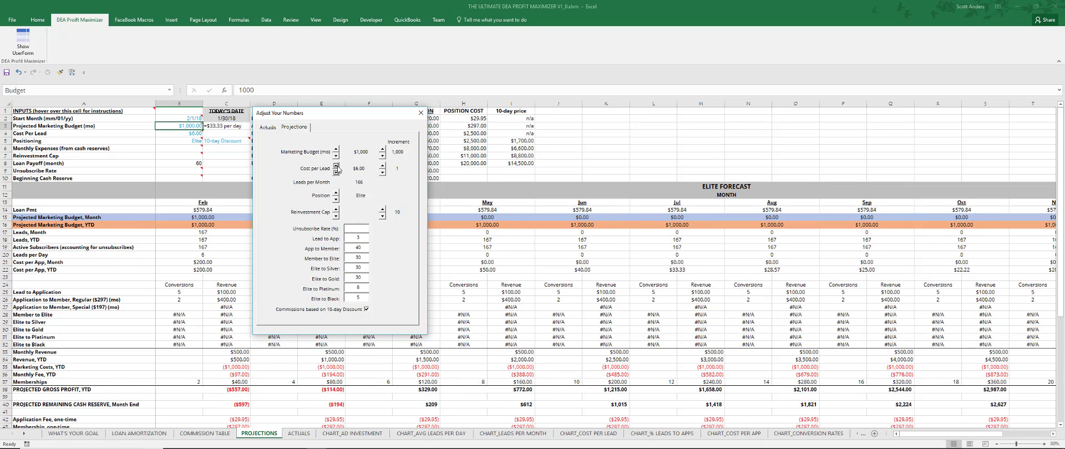
pyautogui.click(336, 166)
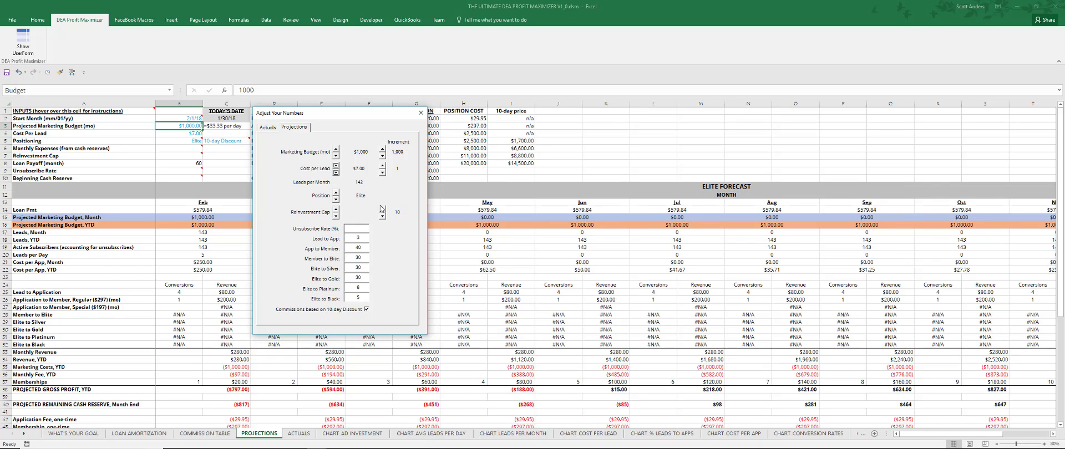
# Step: Cycle the projected position back and forth through its levels, including Elite, Gold and Platinum, and end on Black
pyautogui.click(336, 194)
pyautogui.click(335, 194)
pyautogui.click(335, 194)
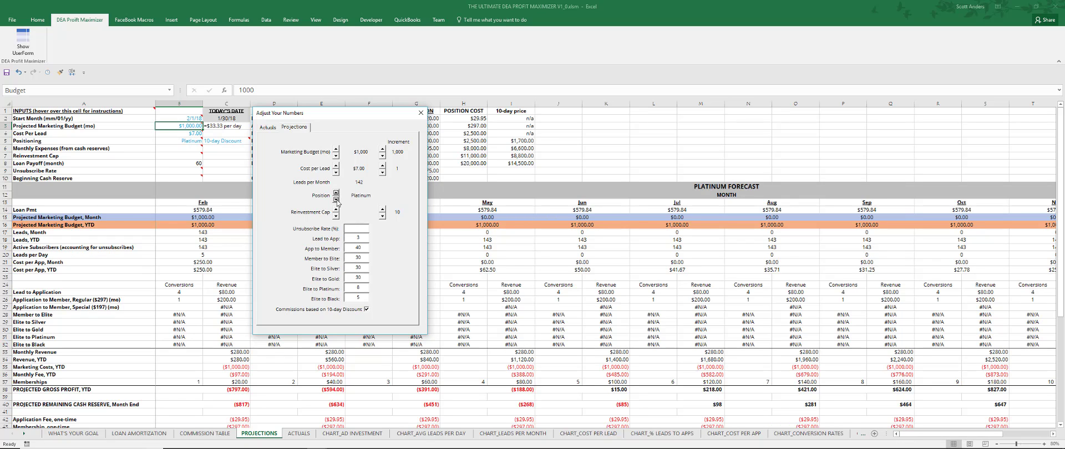
pyautogui.click(336, 200)
pyautogui.click(336, 197)
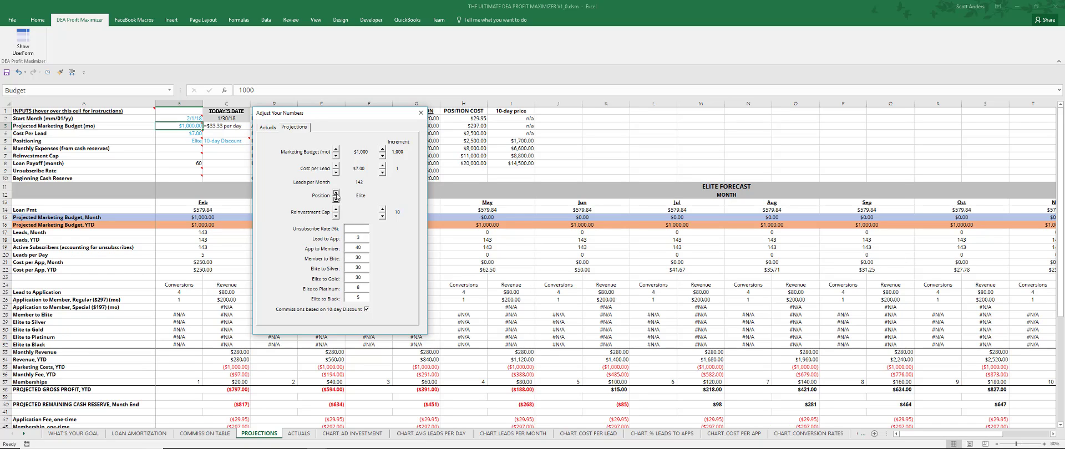
pyautogui.click(336, 193)
pyautogui.click(336, 194)
pyautogui.click(336, 200)
pyautogui.click(336, 200)
pyautogui.click(336, 199)
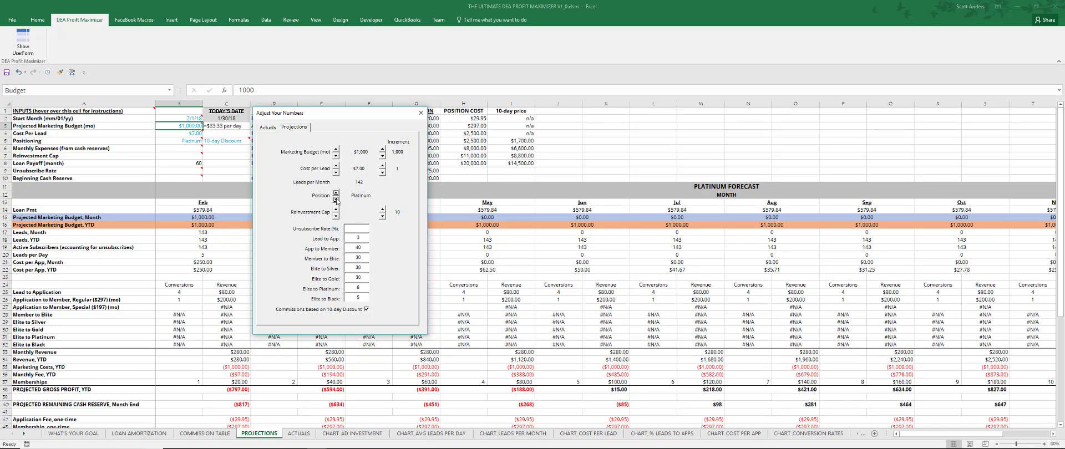
pyautogui.click(336, 199)
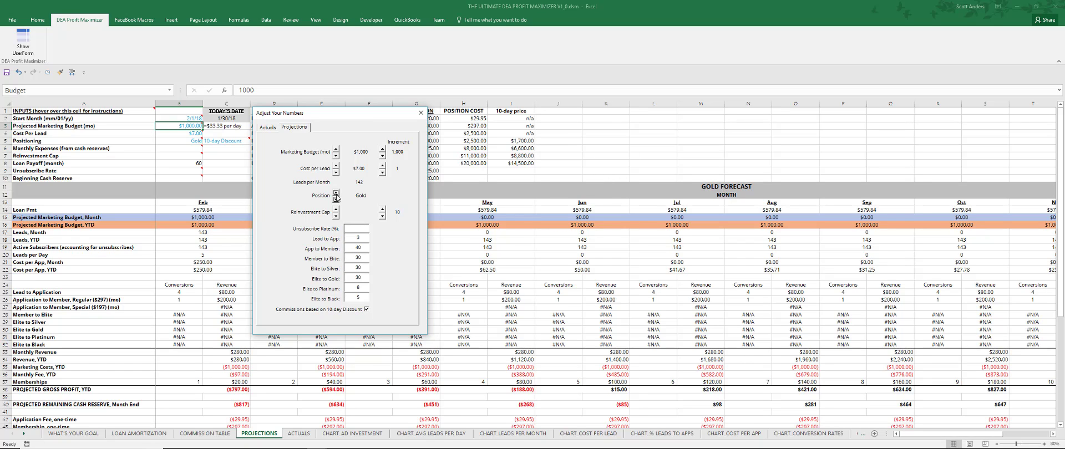
pyautogui.click(336, 202)
pyautogui.click(336, 195)
pyautogui.click(335, 194)
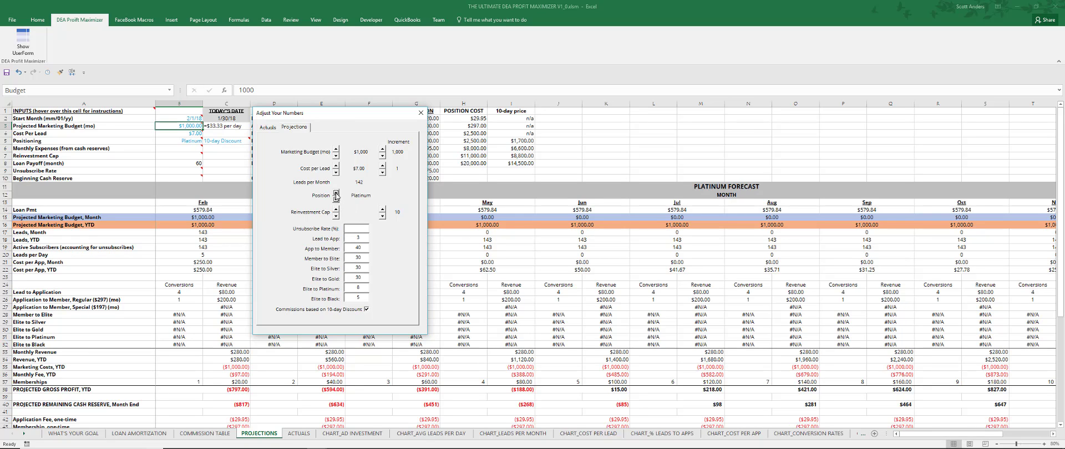
pyautogui.click(335, 194)
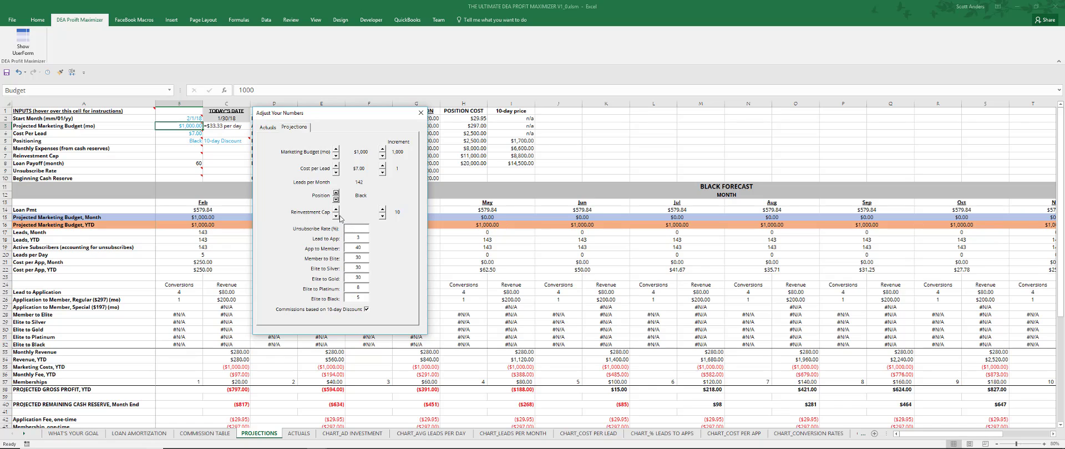
# Step: Set the reinvestment cap increment to 1,000 and the reinvestment cap to $6,000
pyautogui.click(382, 210)
pyautogui.click(383, 211)
pyautogui.click(336, 211)
pyautogui.click(336, 210)
pyautogui.click(336, 211)
pyautogui.click(336, 211)
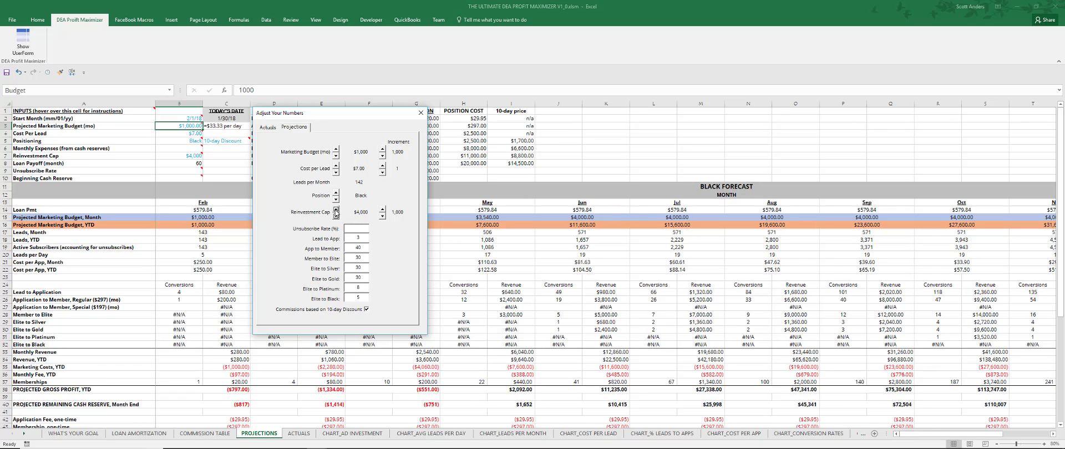
pyautogui.click(335, 211)
pyautogui.click(335, 211)
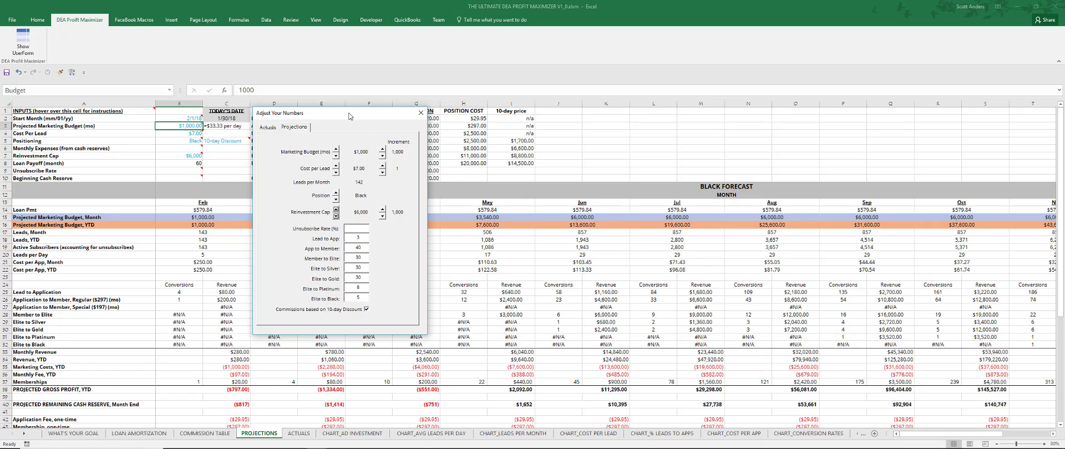
# Step: Move the form off the conversion rates and set the unsubscribe rate to 23%, clearing it once to compare the forecast
pyautogui.moveTo(350, 116); pyautogui.dragTo(462, 112)
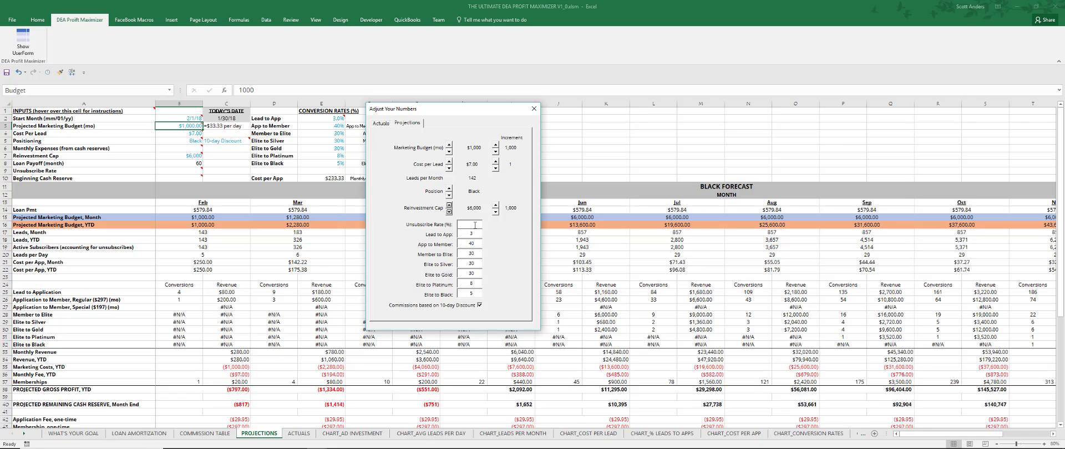
pyautogui.click(475, 225)
pyautogui.write('23')
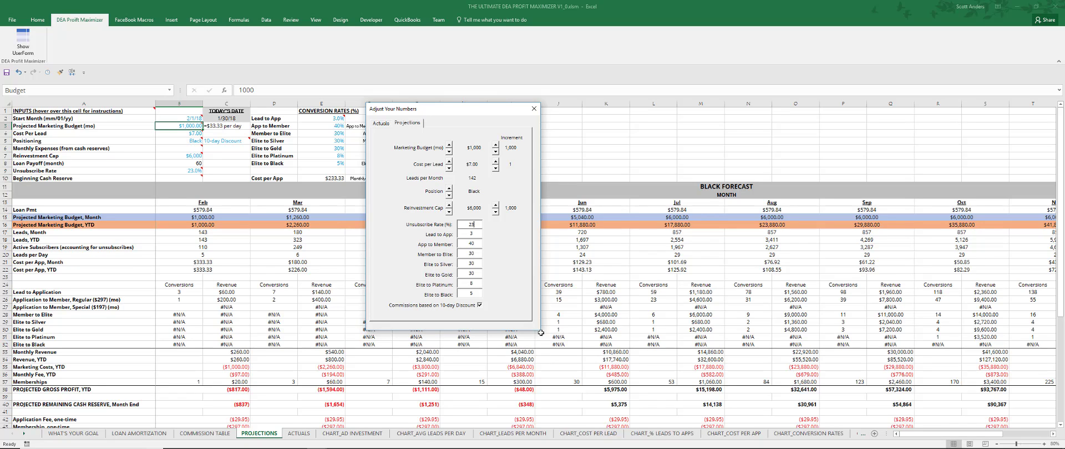
pyautogui.press('BackSpace')
pyautogui.press('BackSpace')
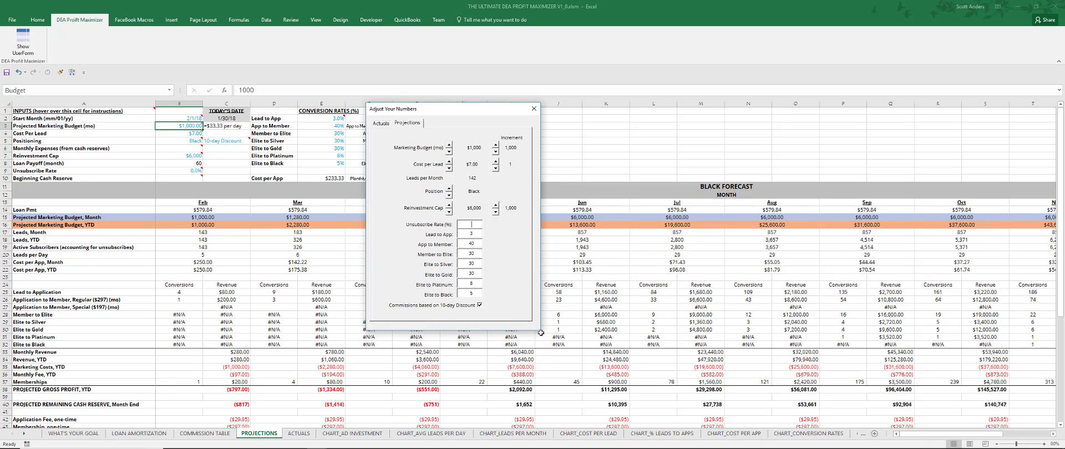
pyautogui.write('23')
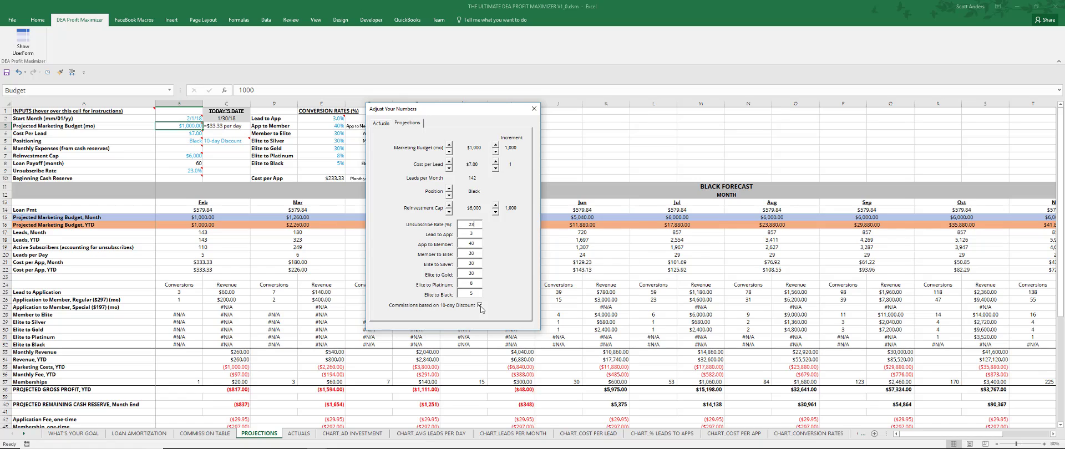
# Step: Turn commissions based on 10-day Discount off and back on, and move the form clear of the input tables
pyautogui.click(479, 305)
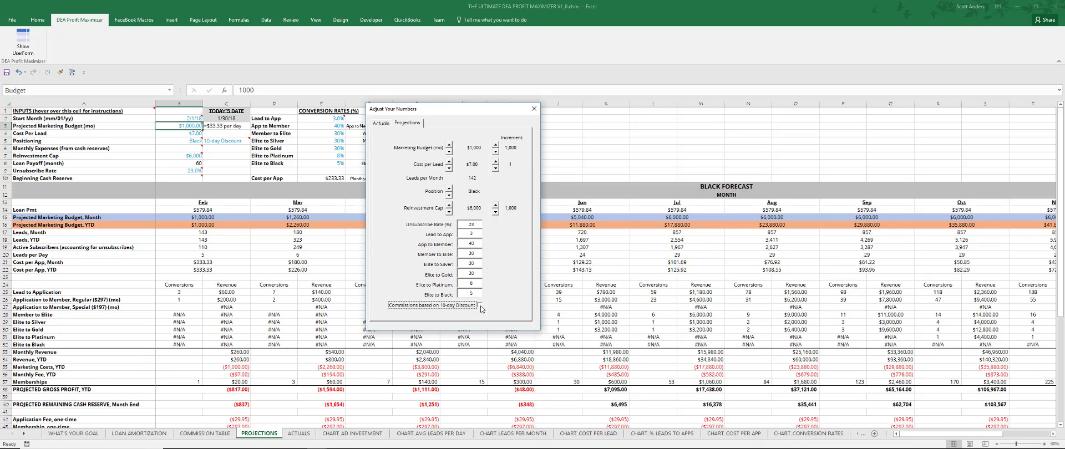
pyautogui.click(481, 307)
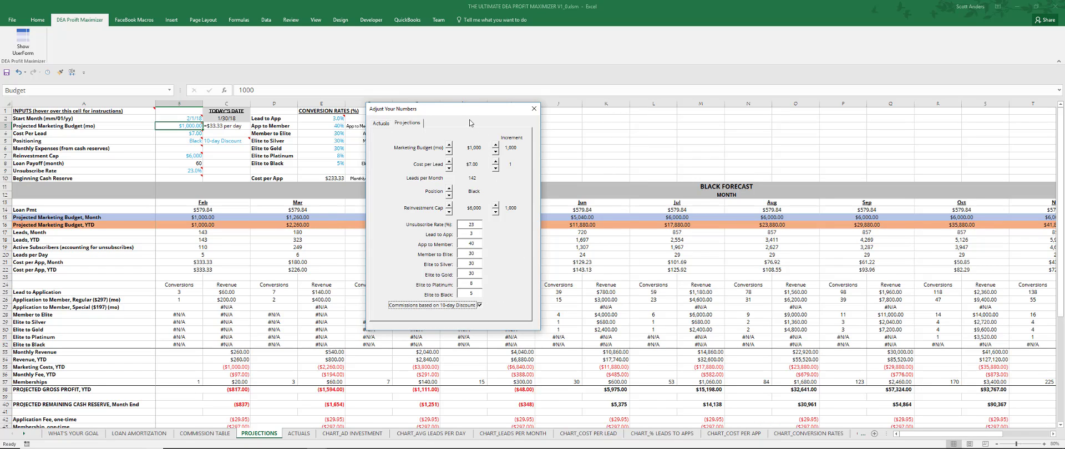
pyautogui.moveTo(468, 114); pyautogui.dragTo(516, 105)
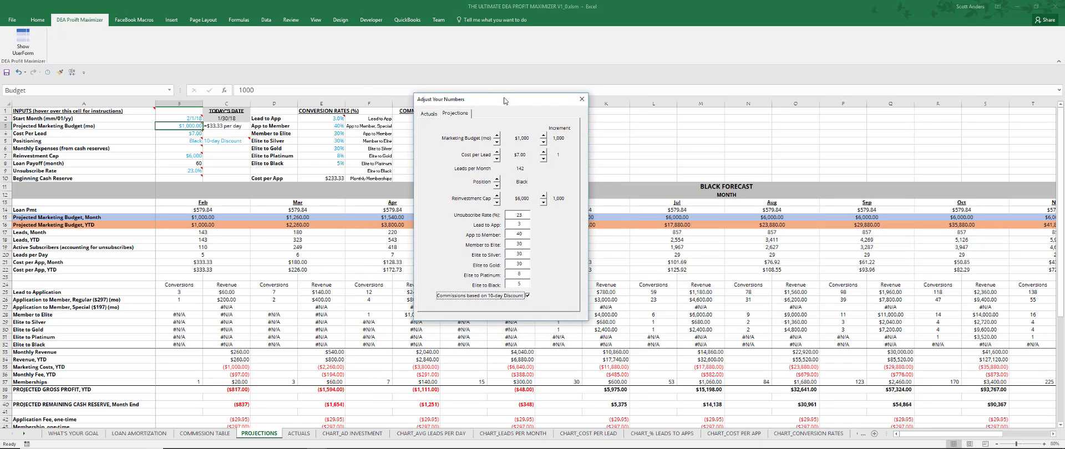
pyautogui.moveTo(506, 101); pyautogui.dragTo(912, 59)
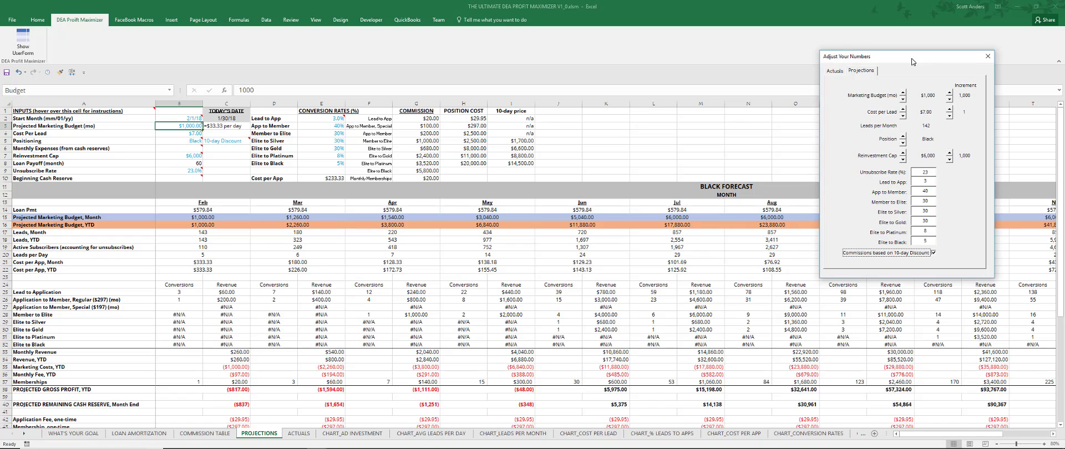